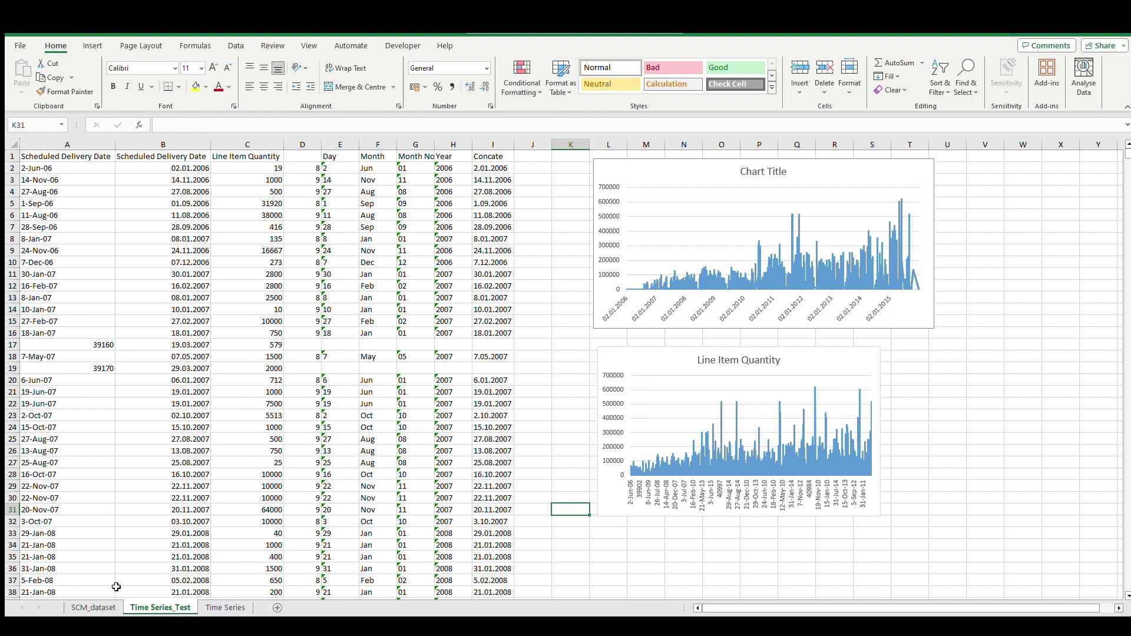
# Step: Glance at the SCM_dataset sheet, then check delivery date columns A and B on Time Series_Test
pyautogui.click(107, 607)
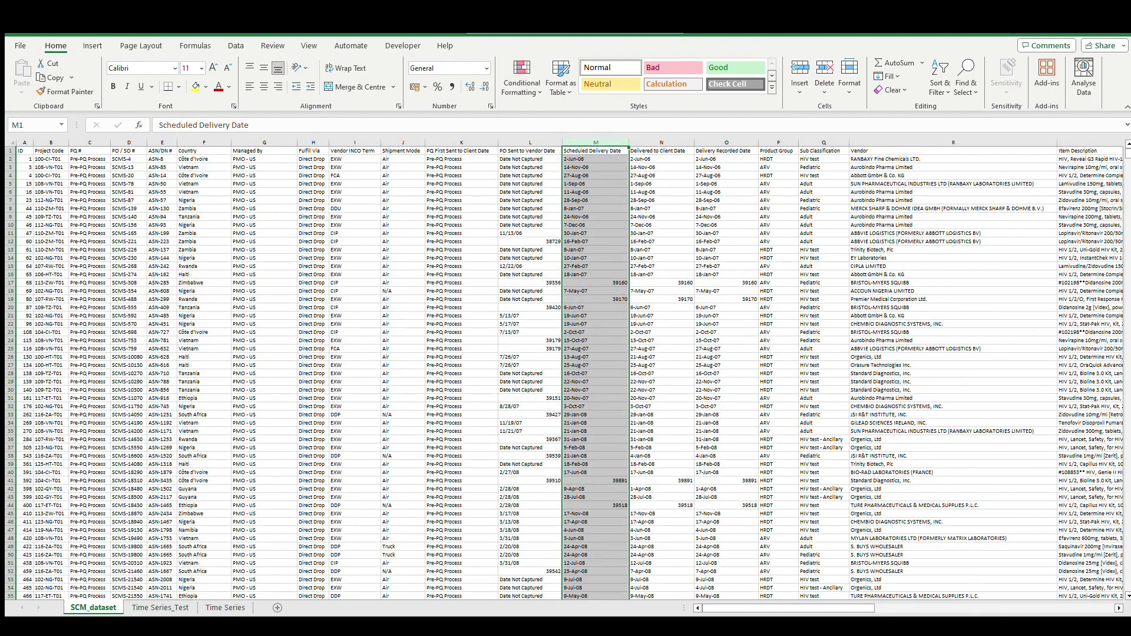
pyautogui.click(151, 608)
pyautogui.click(81, 154)
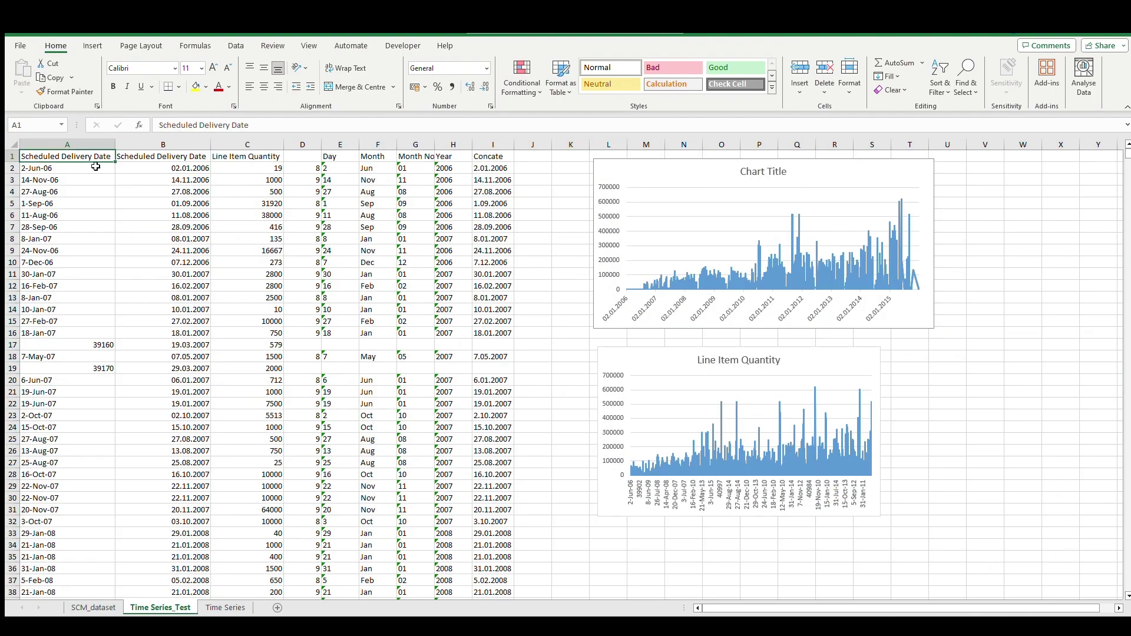
pyautogui.click(88, 147)
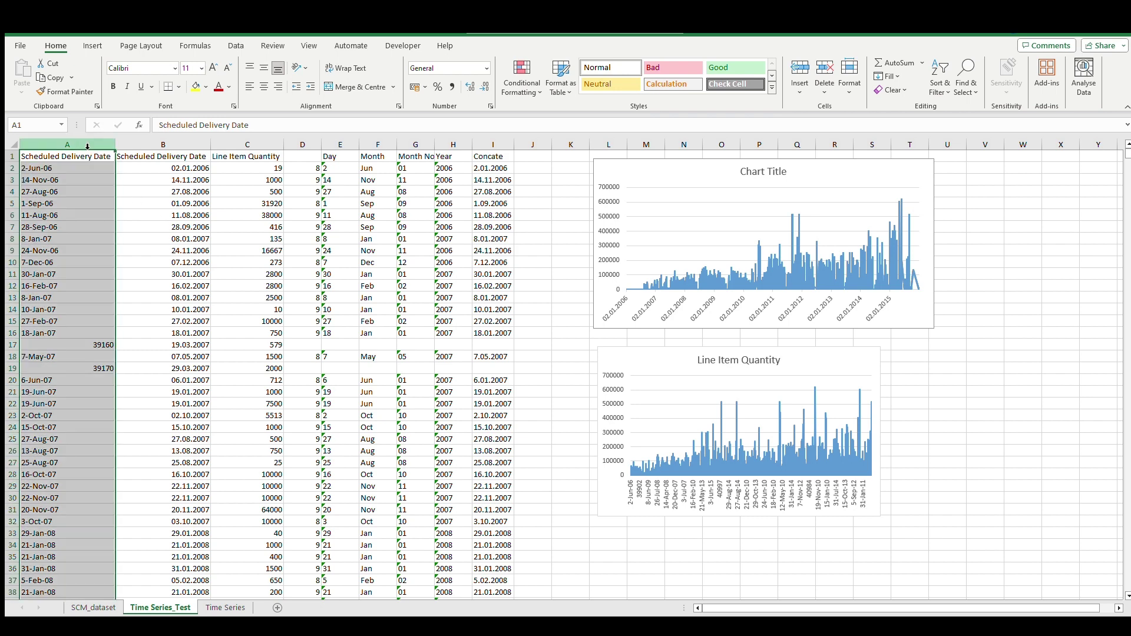
pyautogui.click(153, 147)
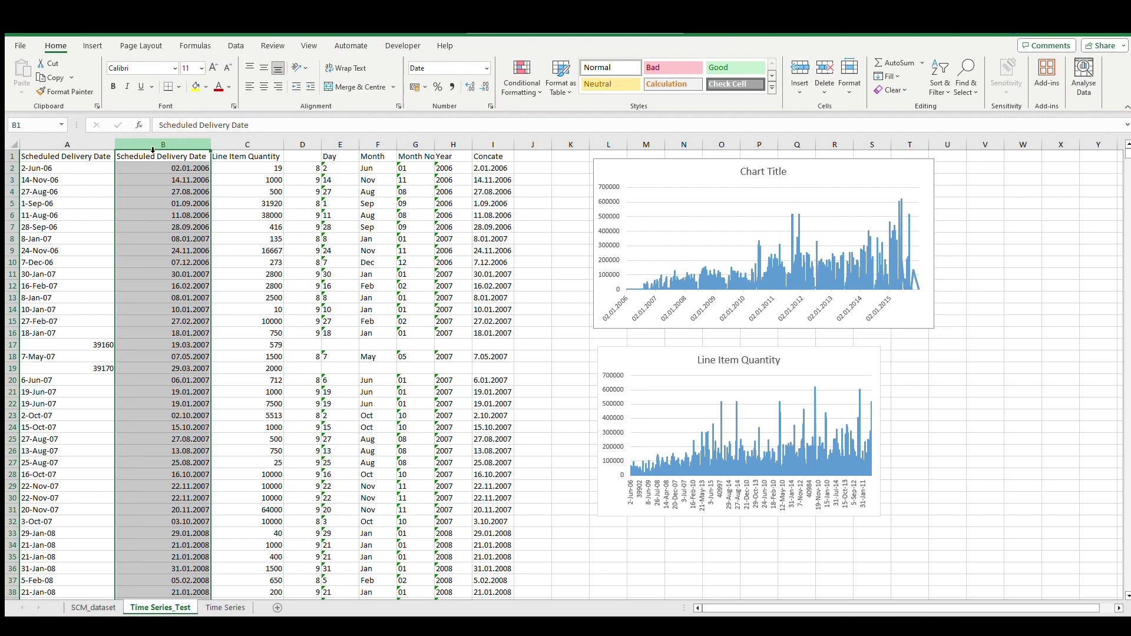
# Step: Inspect the individual delivery date values in B3, B2 and A2
pyautogui.click(170, 180)
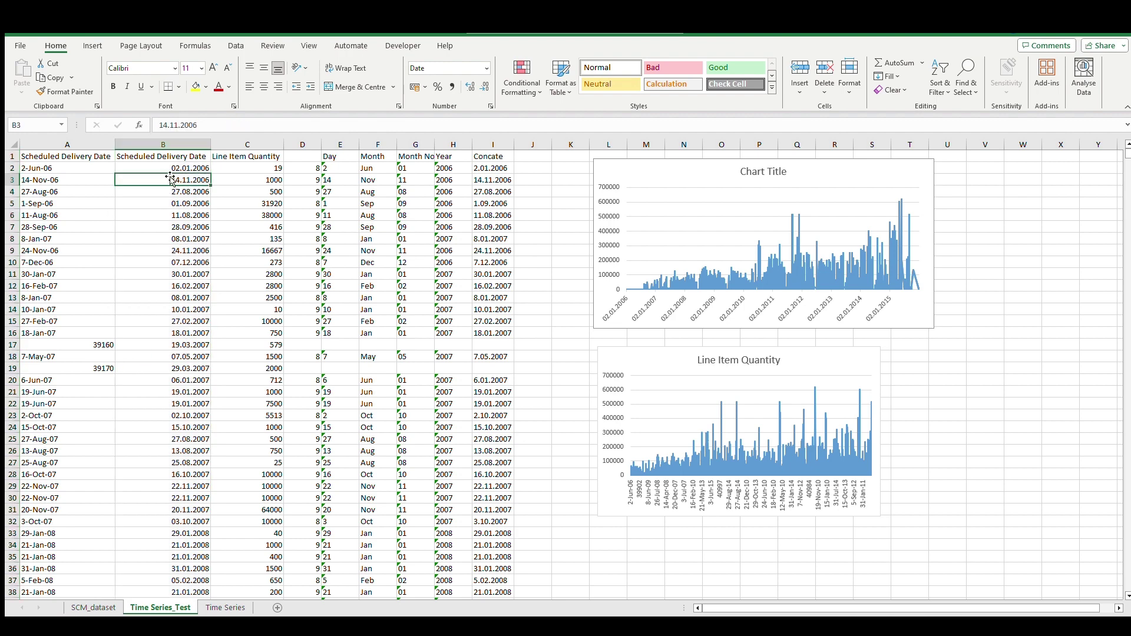
pyautogui.press('Up')
pyautogui.press('Left')
pyautogui.press('Right')
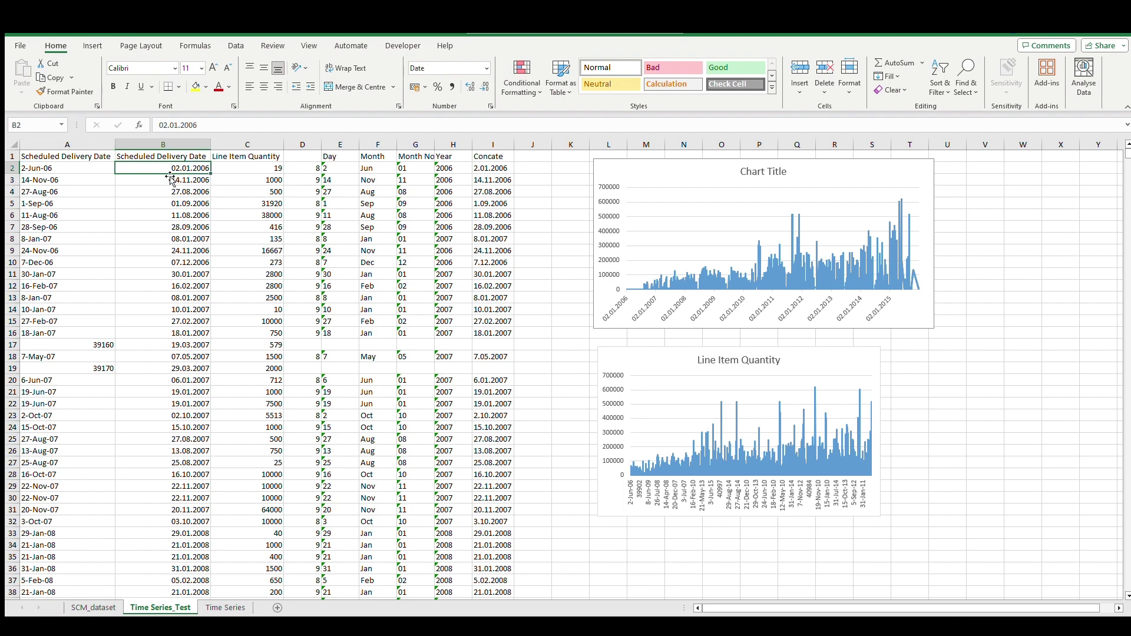
pyautogui.press('Right')
pyautogui.press('Left')
pyautogui.press('Left')
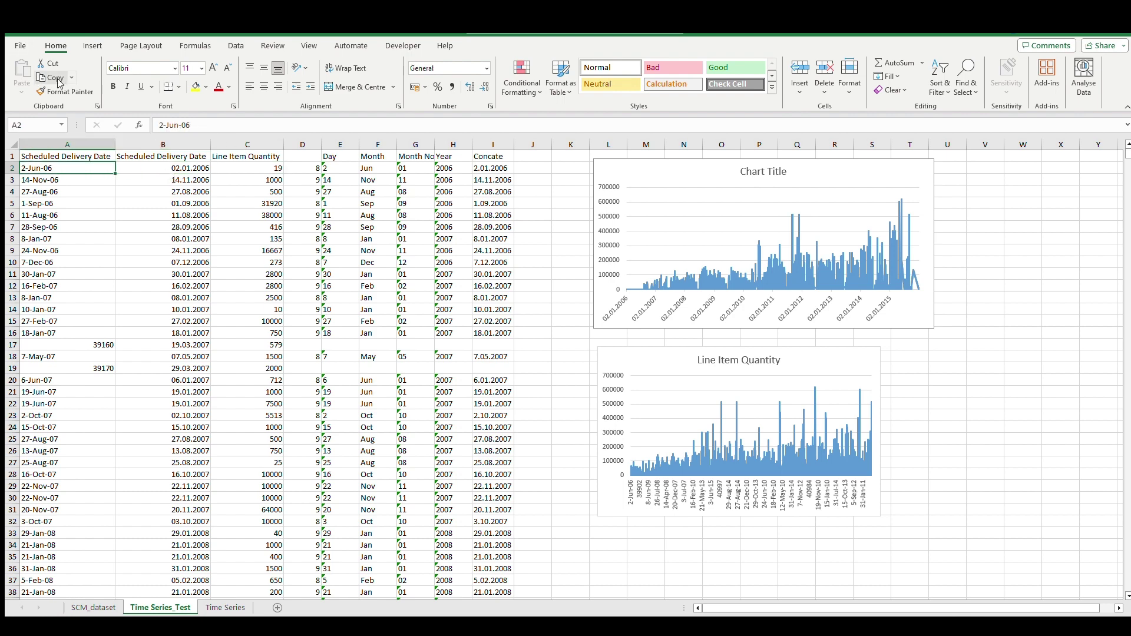
pyautogui.click(68, 144)
# Step: Enter =YEAR(A2) in J2, which returns #VALUE!
pyautogui.click(523, 169)
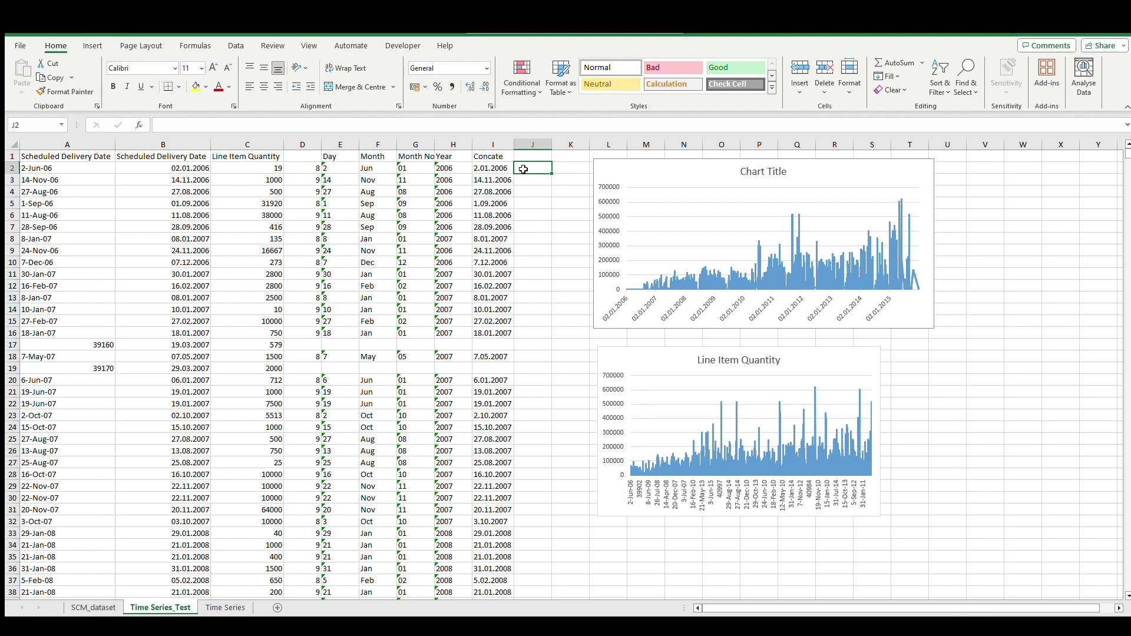
pyautogui.write('=yar')
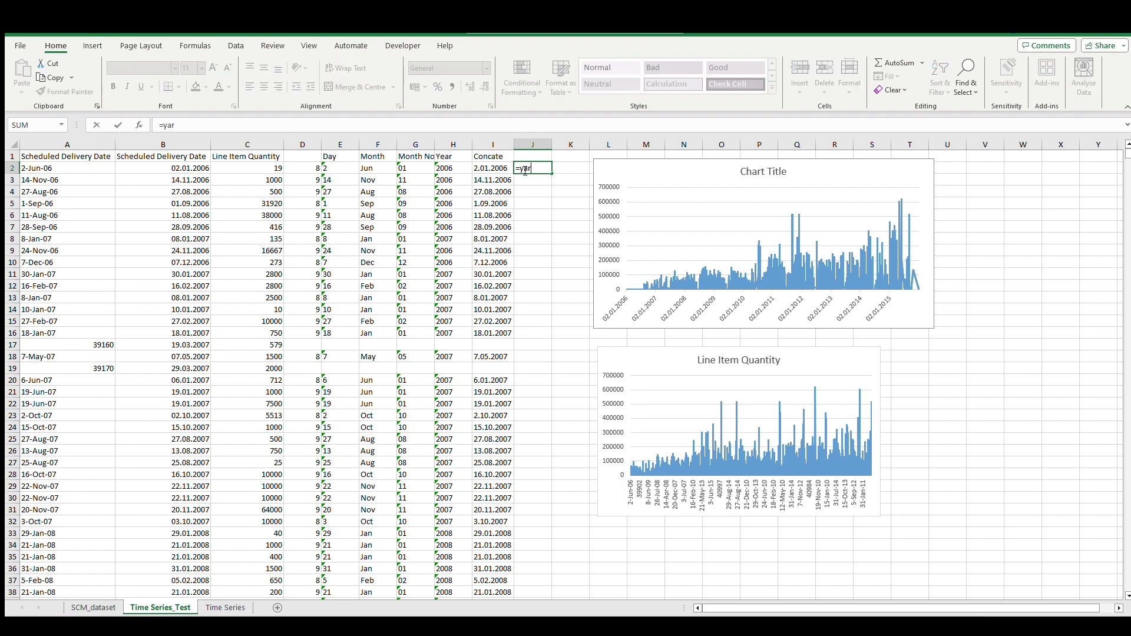
pyautogui.write('e')
pyautogui.press('Tab')
pyautogui.write(')')
pyautogui.press('Left')
pyautogui.press('BackSpace')
pyautogui.press('BackSpace')
pyautogui.press('BackSpace')
pyautogui.press('BackSpace')
pyautogui.press('BackSpace')
pyautogui.write('day')
pyautogui.press('BackSpace')
pyautogui.press('BackSpace')
pyautogui.press('BackSpace')
pyautogui.write('MONTH')
pyautogui.press('BackSpace')
pyautogui.press('BackSpace')
pyautogui.press('BackSpace')
pyautogui.press('BackSpace')
pyautogui.press('BackSpace')
pyautogui.write('ye')
pyautogui.press('Tab')
pyautogui.click(71, 172)
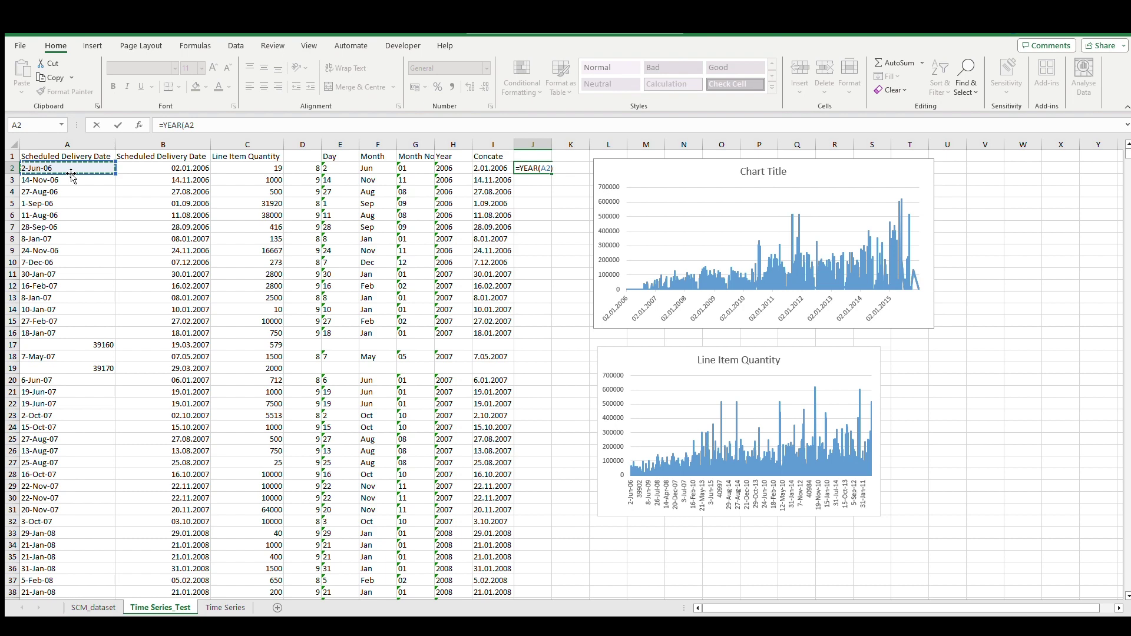
pyautogui.hotkey('ctrl', 'Return')
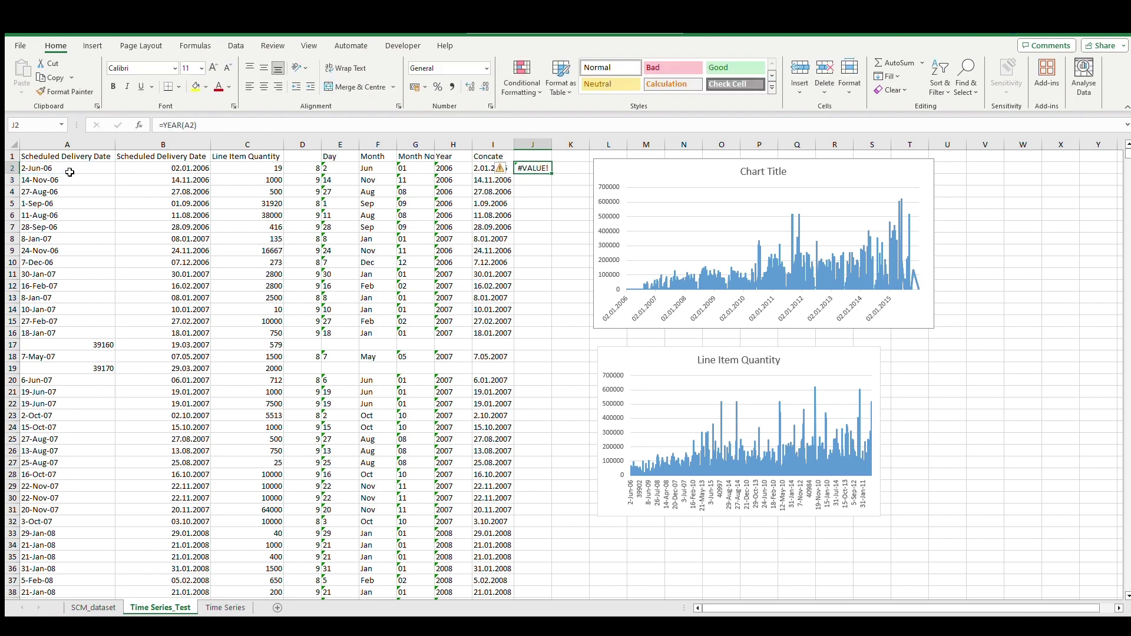
# Step: Enter =YEAR(B2) in K2, which returns 2006
pyautogui.press('Right')
pyautogui.press('Left')
pyautogui.press('Right')
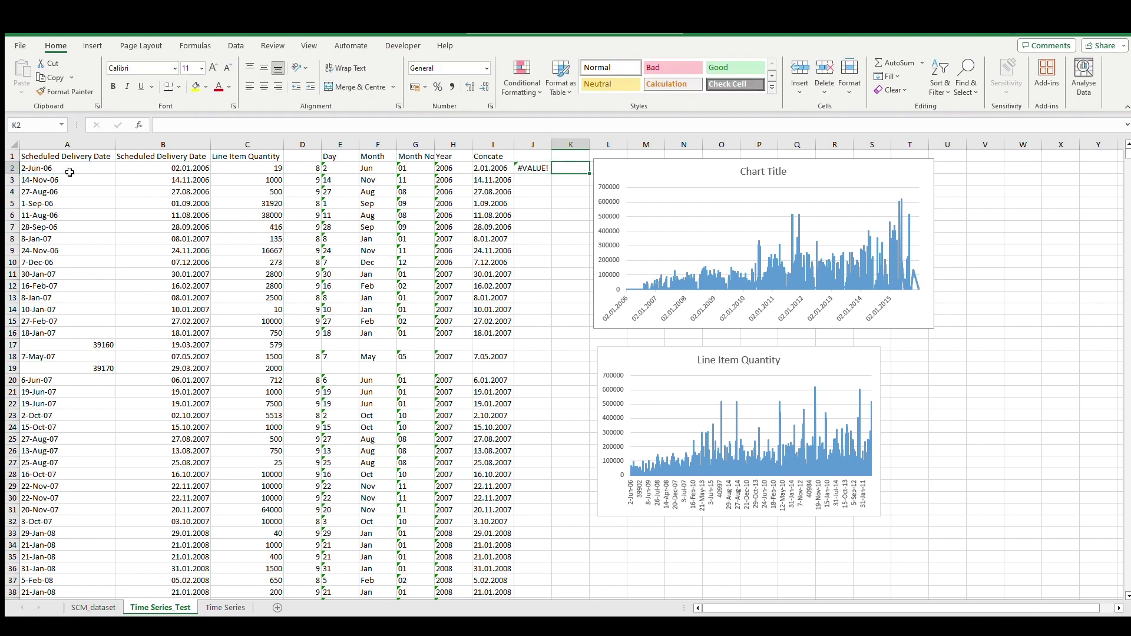
pyautogui.write('=ye')
pyautogui.press('Tab')
pyautogui.press('Left')
pyautogui.press('Left')
pyautogui.press('Left')
pyautogui.press('Left')
pyautogui.press('Left')
pyautogui.press('Left')
pyautogui.press('Left')
pyautogui.press('Left')
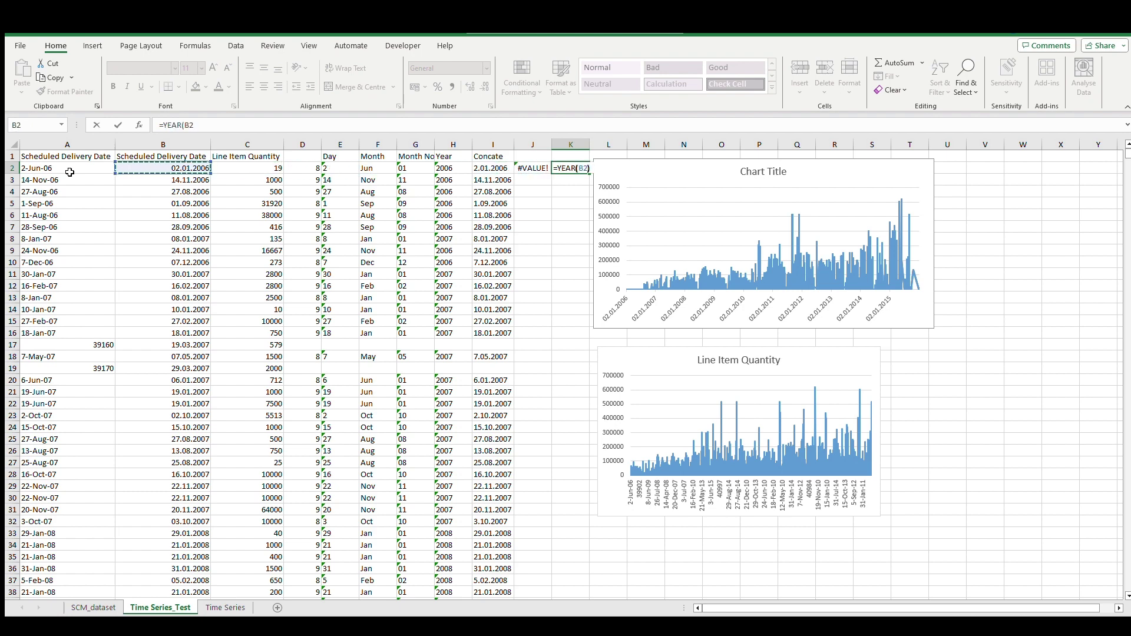
pyautogui.press('Return')
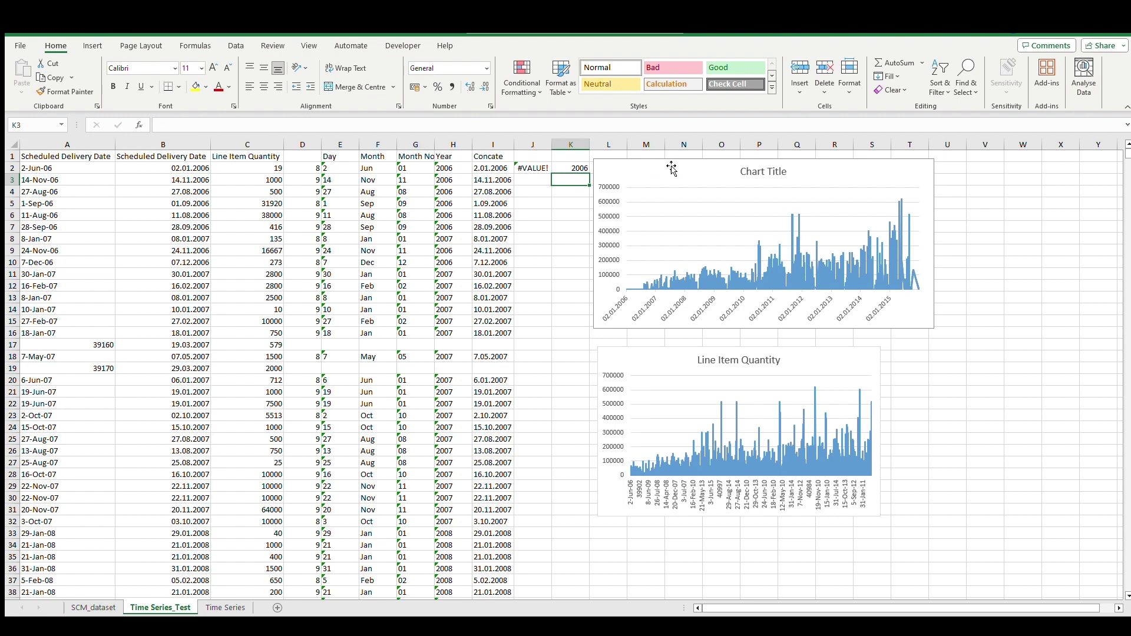
# Step: Clear the YEAR test results from columns J and K, then select the Line Item Quantity and upper charts
pyautogui.click(543, 143)
pyautogui.press('Delete')
pyautogui.click(567, 144)
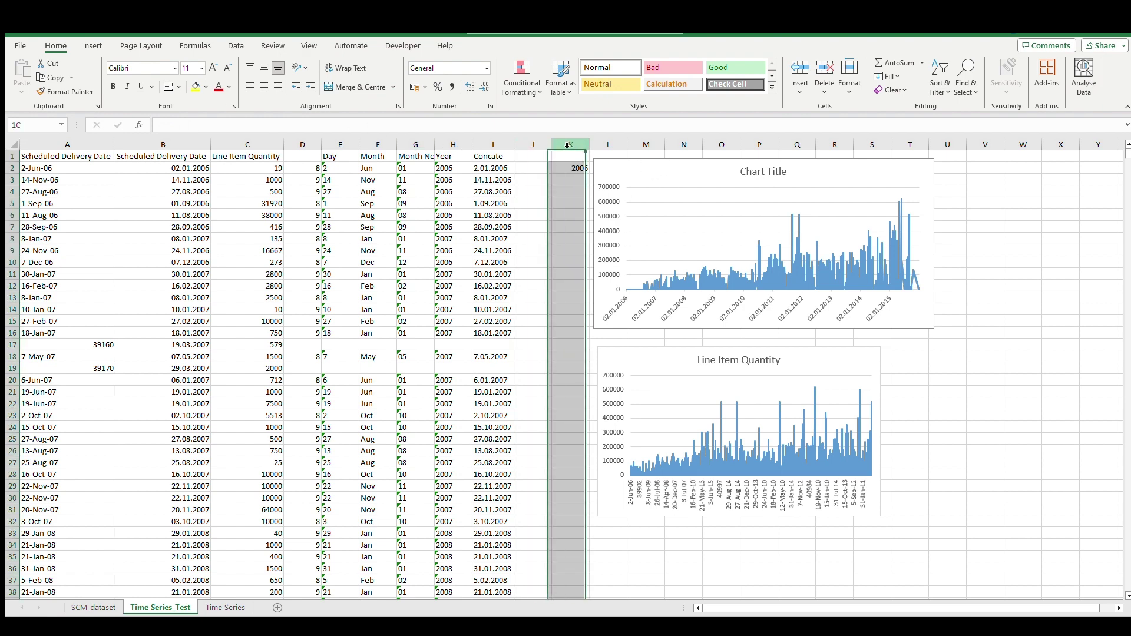
pyautogui.press('Delete')
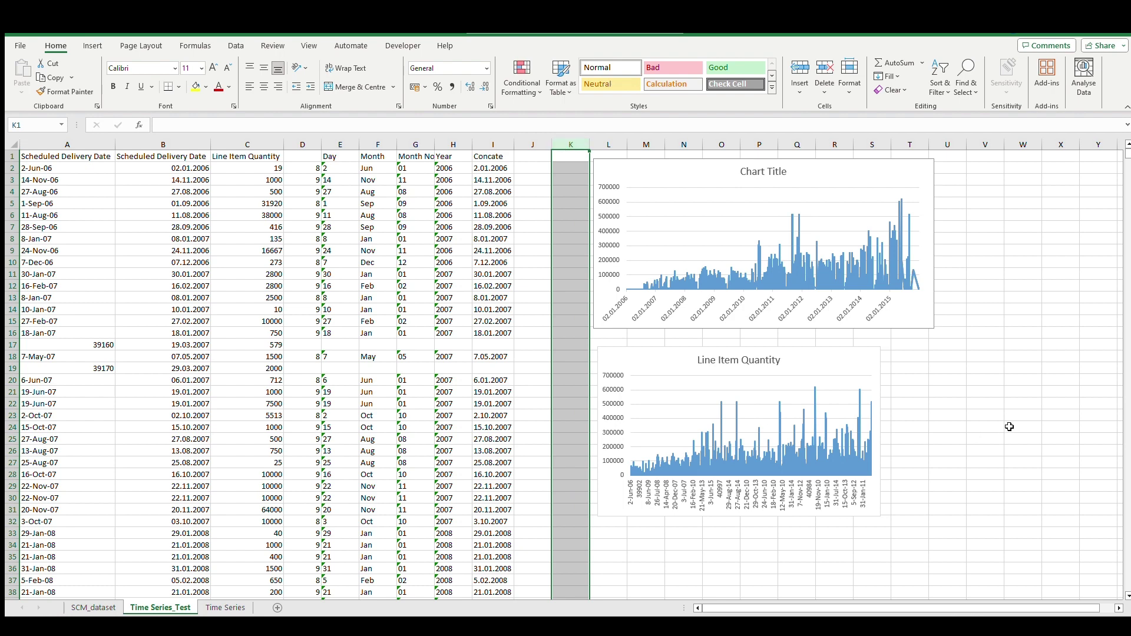
pyautogui.click(832, 370)
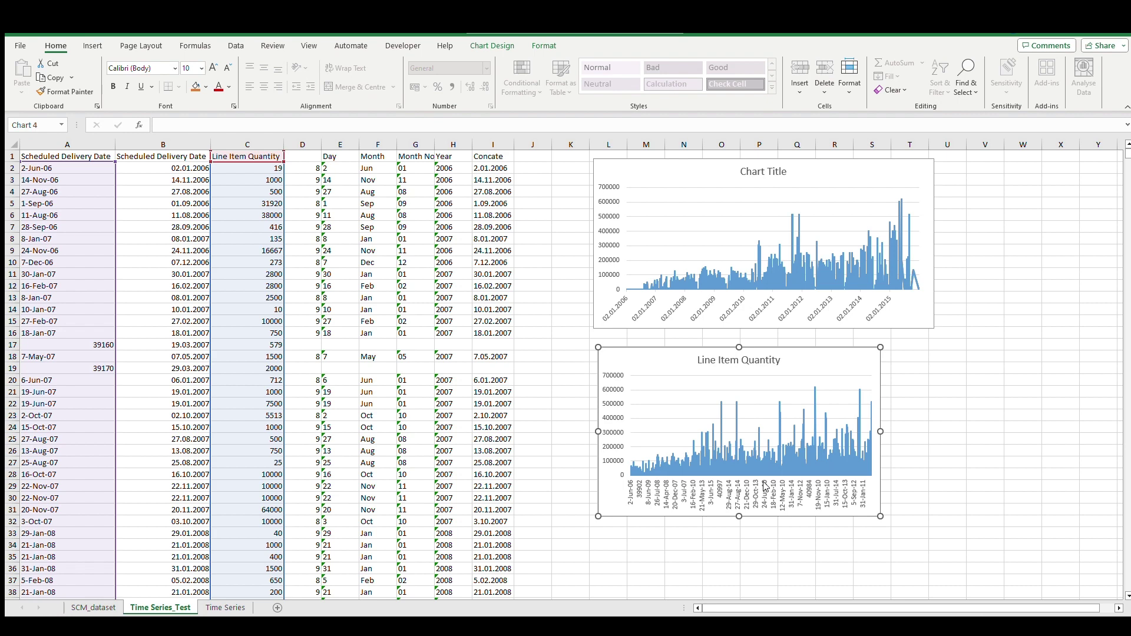
pyautogui.click(870, 181)
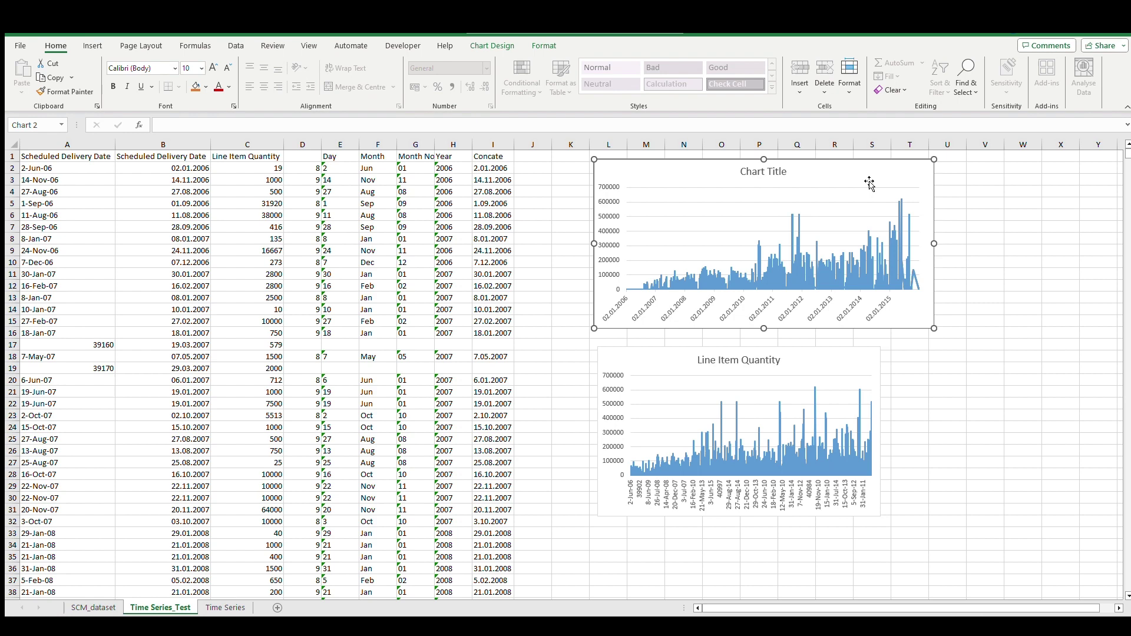
pyautogui.click(532, 167)
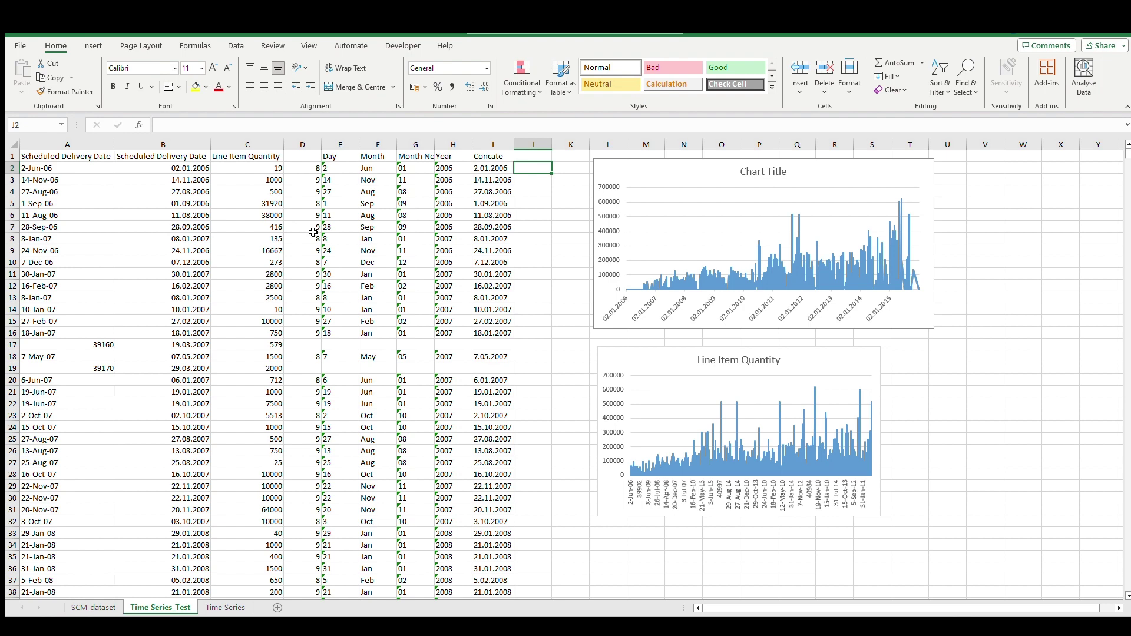
pyautogui.press('Left')
pyautogui.press('Left')
pyautogui.press('Left')
pyautogui.press('Left')
pyautogui.press('Left')
pyautogui.press('Left')
pyautogui.press('Left')
pyautogui.press('Left')
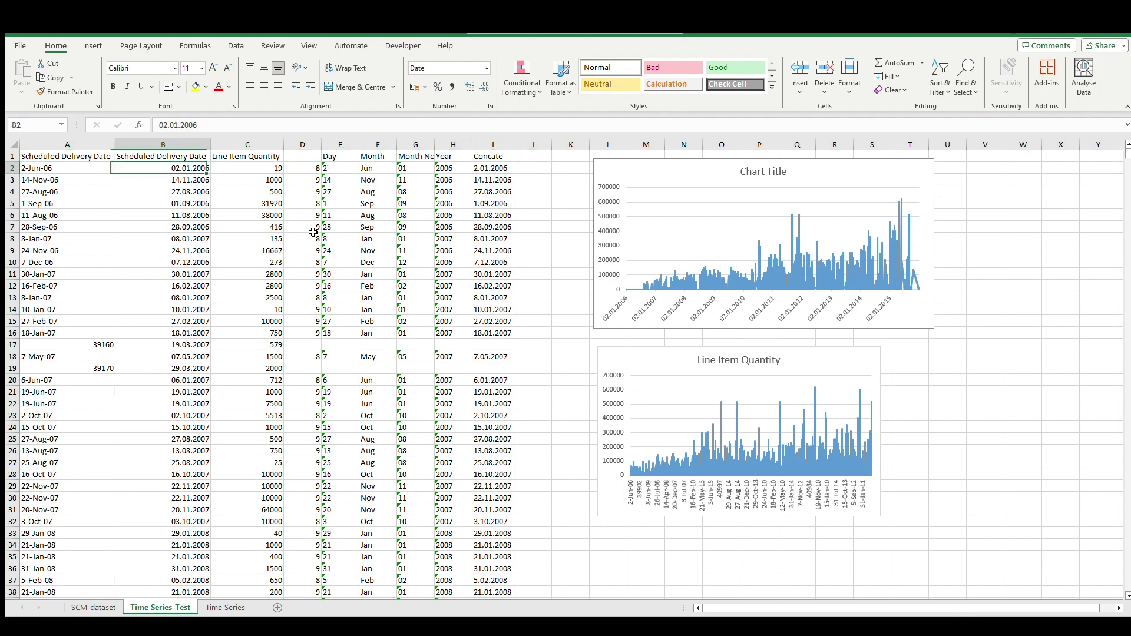
pyautogui.press('Right')
pyautogui.press('Right')
pyautogui.press('Right')
pyautogui.press('Right')
pyautogui.press('Right')
pyautogui.press('Right')
pyautogui.press('Right')
pyautogui.press('Right')
pyautogui.write('=')
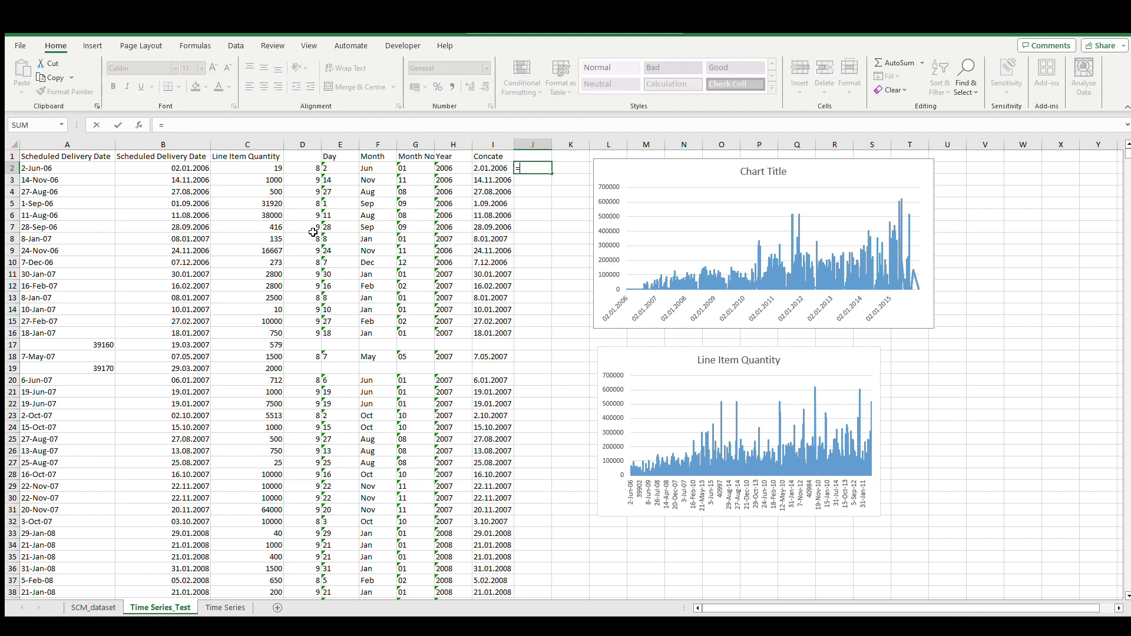
pyautogui.press('Escape')
pyautogui.press('Left')
pyautogui.press('Left')
pyautogui.press('Left')
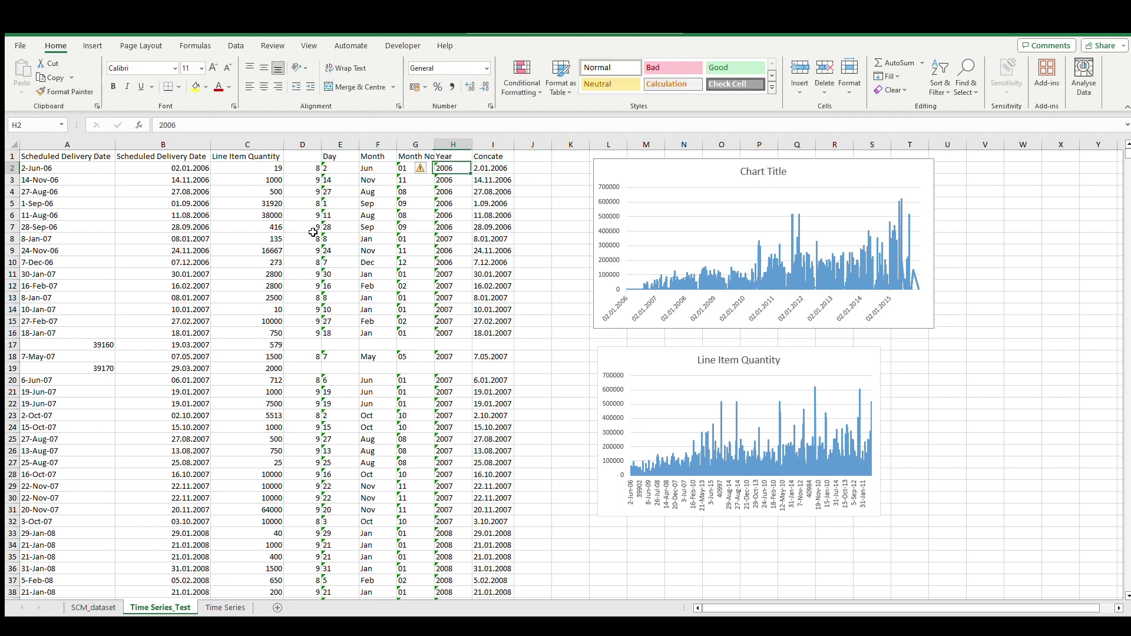
pyautogui.press('Right')
pyautogui.press('Right')
pyautogui.press('Right')
pyautogui.write('=LEFT(')
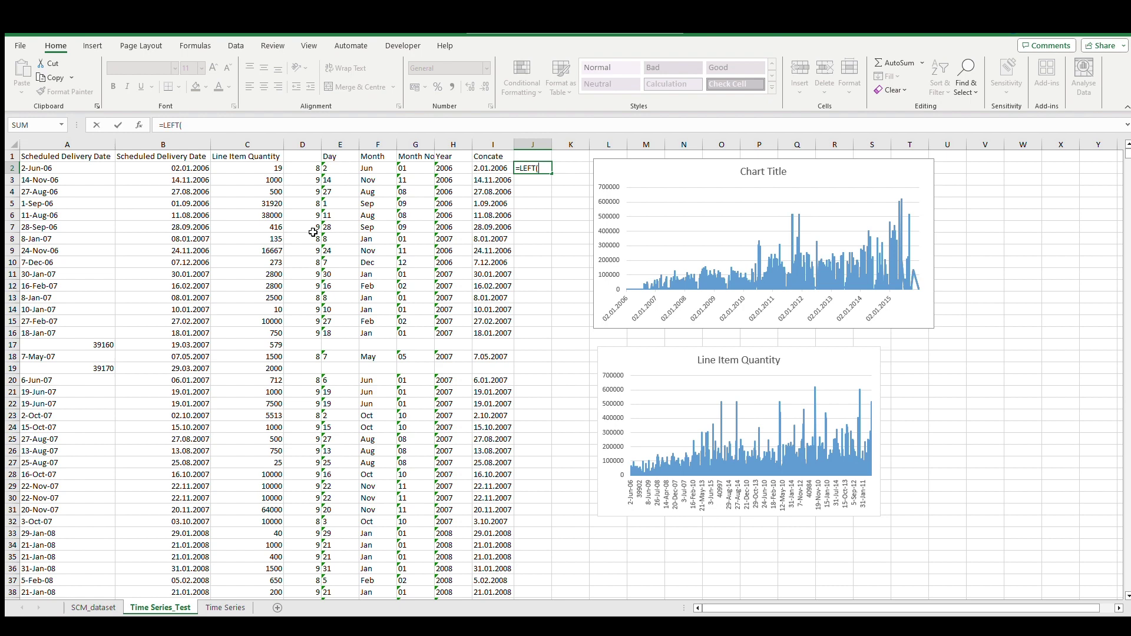
pyautogui.press('BackSpace')
pyautogui.press('BackSpace')
pyautogui.press('BackSpace')
pyautogui.press('BackSpace')
pyautogui.press('BackSpace')
pyautogui.write('rig')
pyautogui.press('BackSpace')
pyautogui.write('igth')
pyautogui.press('Return')
pyautogui.press('Up')
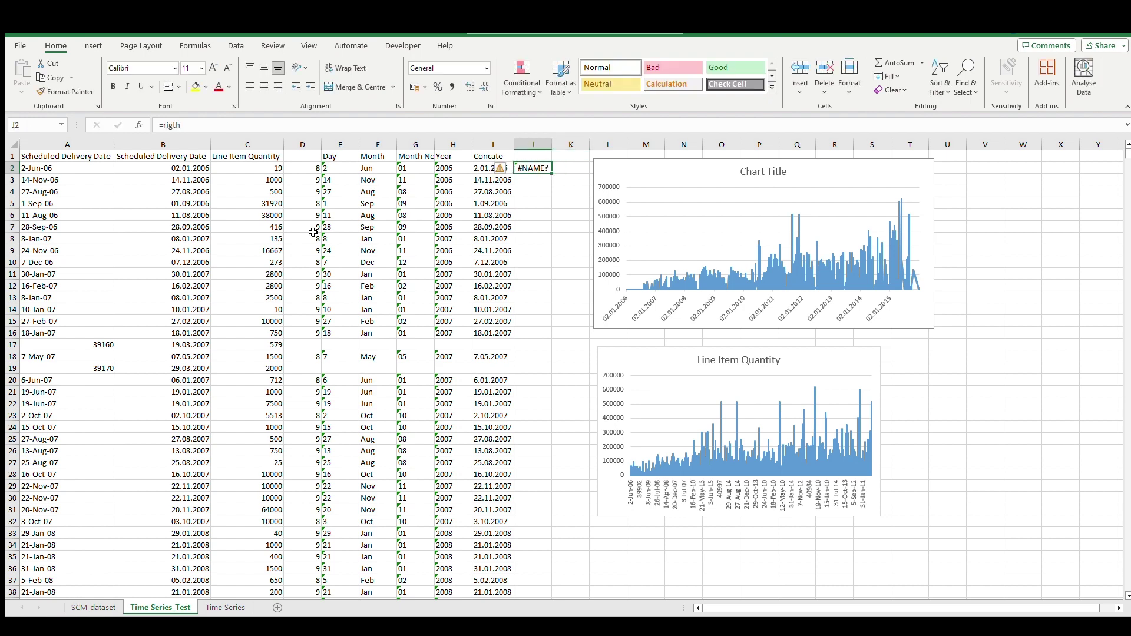
pyautogui.write('=RIGHT')
pyautogui.press('BackSpace')
pyautogui.press('BackSpace')
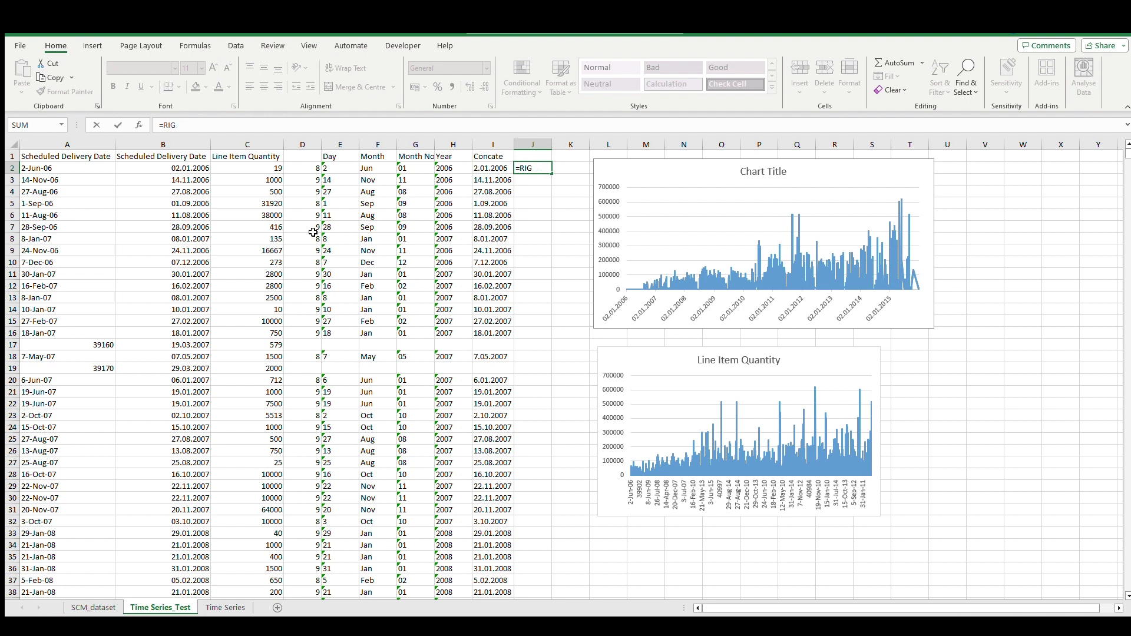
pyautogui.press('BackSpace')
pyautogui.press('BackSpace')
pyautogui.press('BackSpace')
pyautogui.press('BackSpace')
pyautogui.press('Escape')
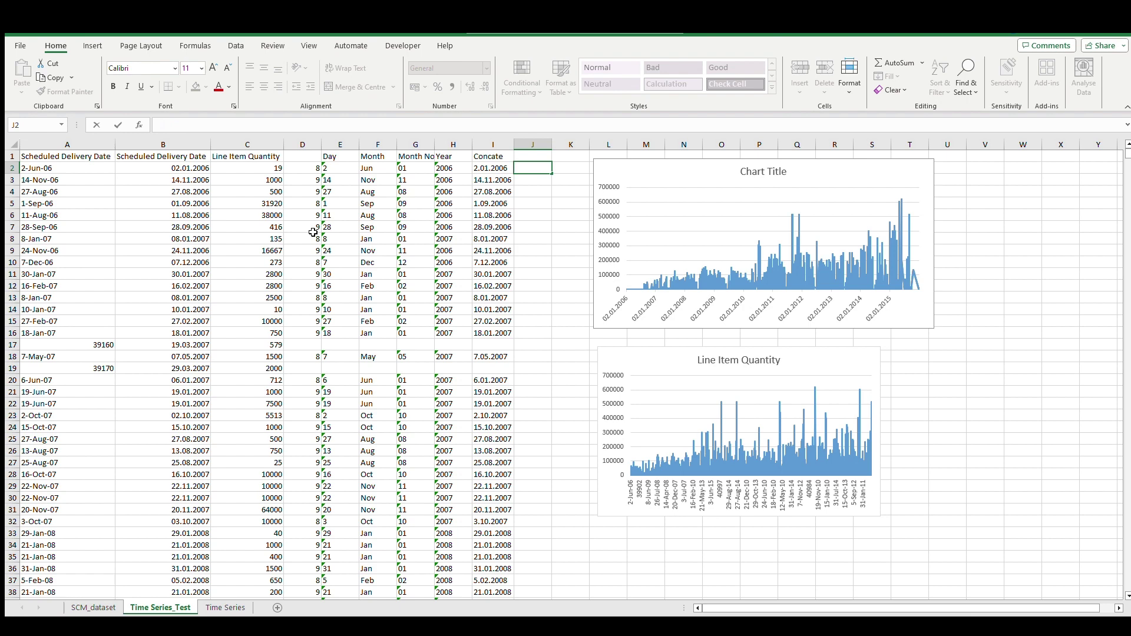
pyautogui.press('Left')
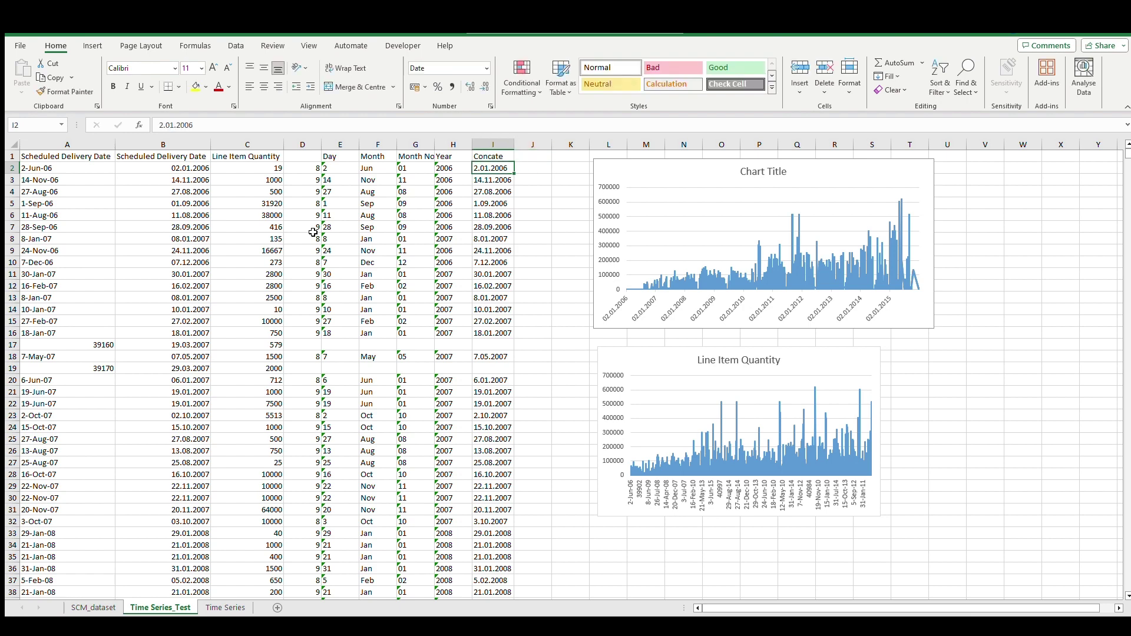
pyautogui.press('Left')
pyautogui.press('Left')
pyautogui.press('Left')
pyautogui.press('Left')
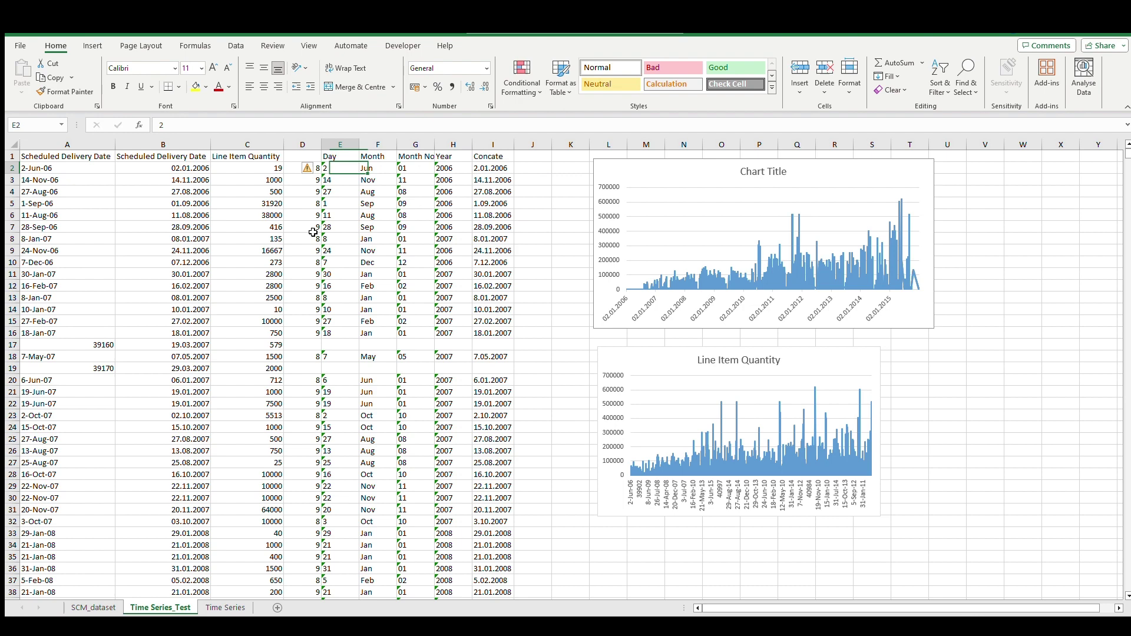
pyautogui.hotkey('shift', 'Right')
pyautogui.hotkey('shift', 'Right')
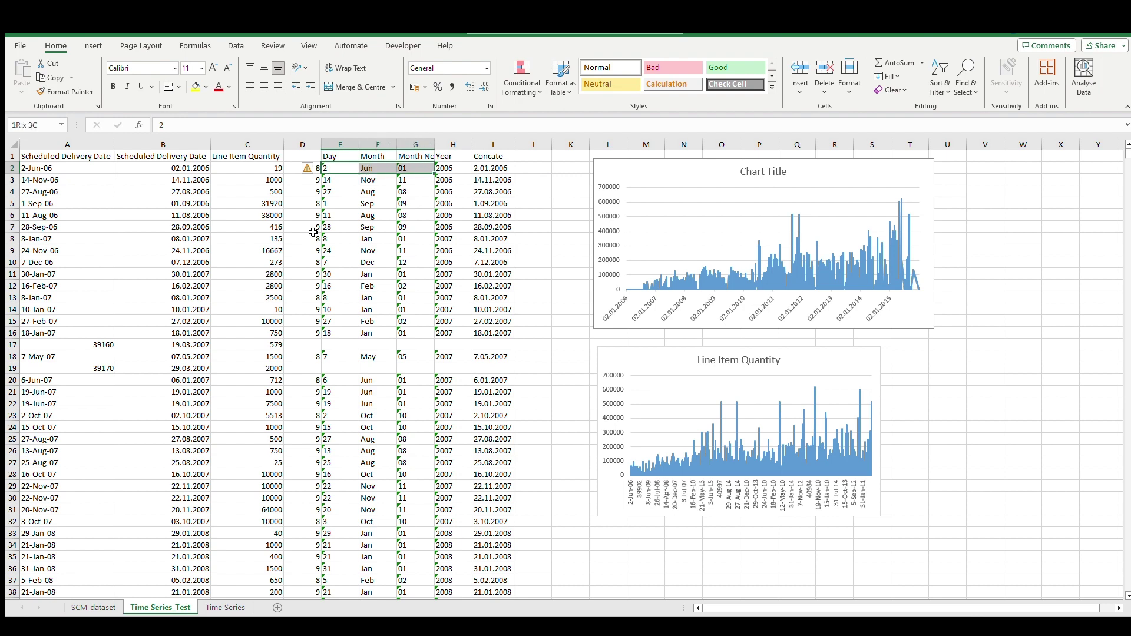
pyautogui.press('Right')
pyautogui.press('Right')
pyautogui.press('Right')
pyautogui.press('Right')
pyautogui.press('Right')
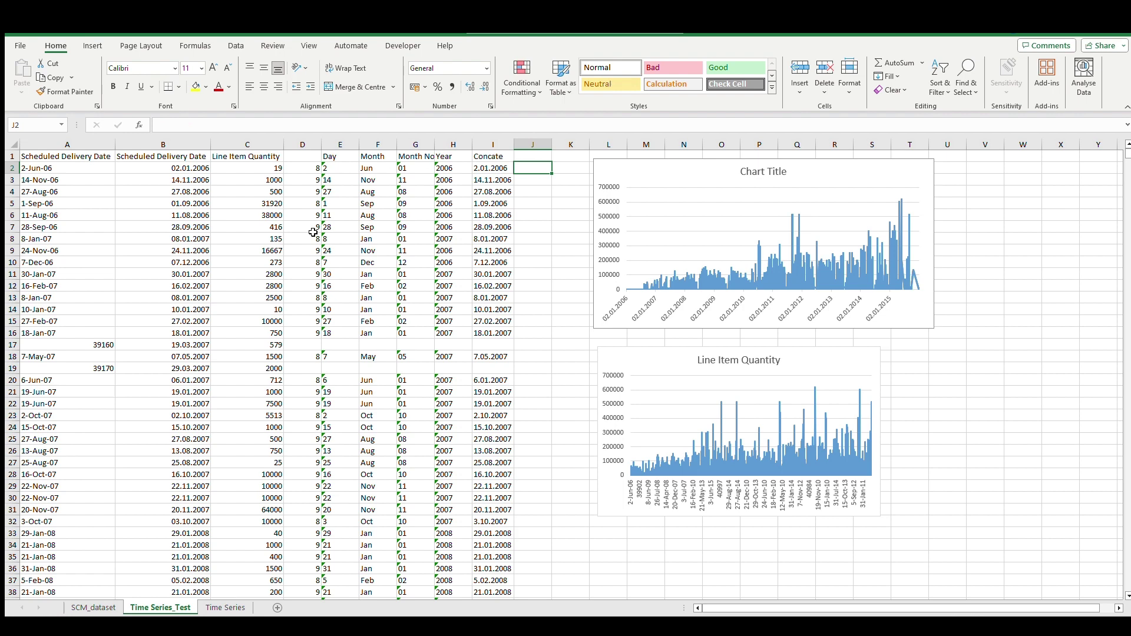
pyautogui.write('=DATE(')
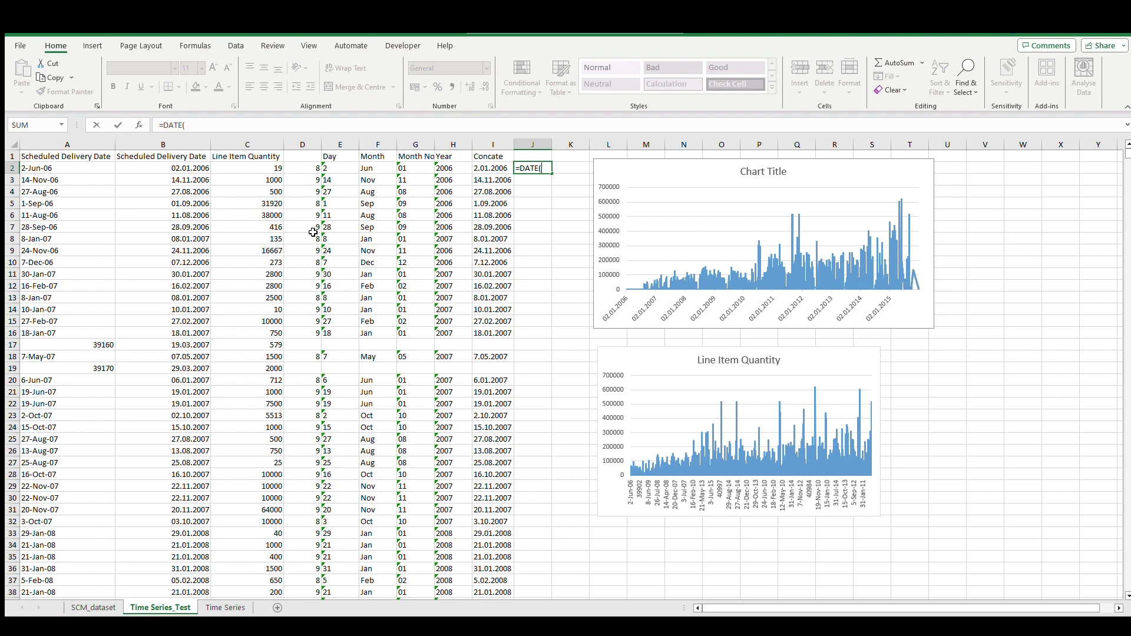
pyautogui.press('BackSpace')
pyautogui.press('BackSpace')
pyautogui.press('BackSpace')
pyautogui.press('BackSpace')
pyautogui.press('BackSpace')
pyautogui.press('BackSpace')
pyautogui.press('Escape')
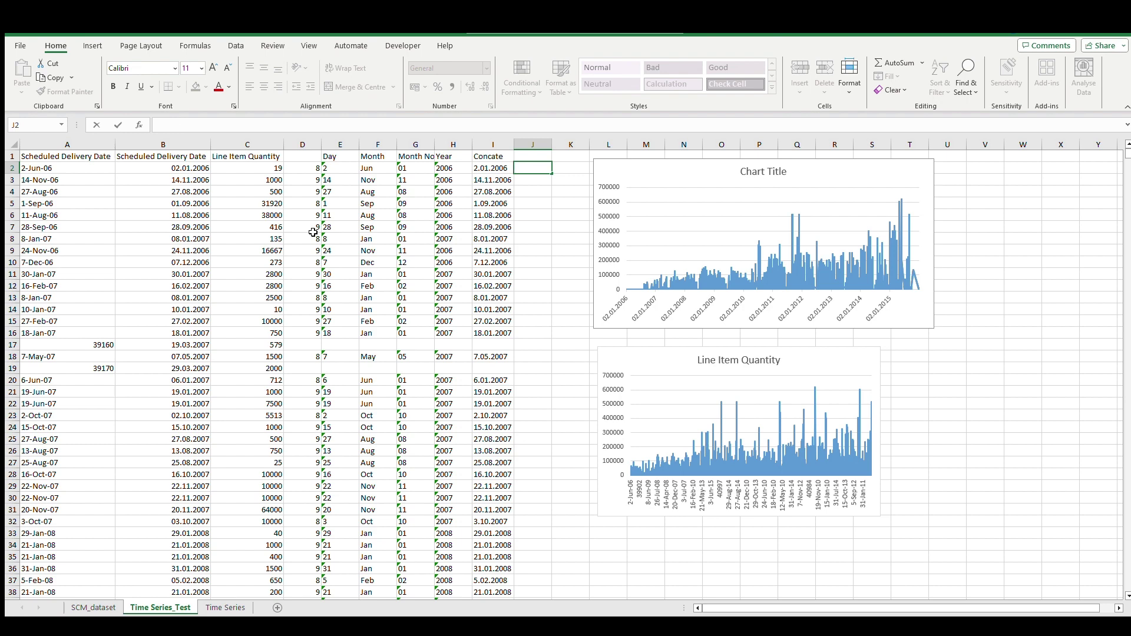
pyautogui.press('Left')
pyautogui.press('Left')
pyautogui.press('Left')
pyautogui.press('Left')
pyautogui.press('Left')
pyautogui.press('Left')
pyautogui.press('Left')
pyautogui.press('Left')
pyautogui.press('Left')
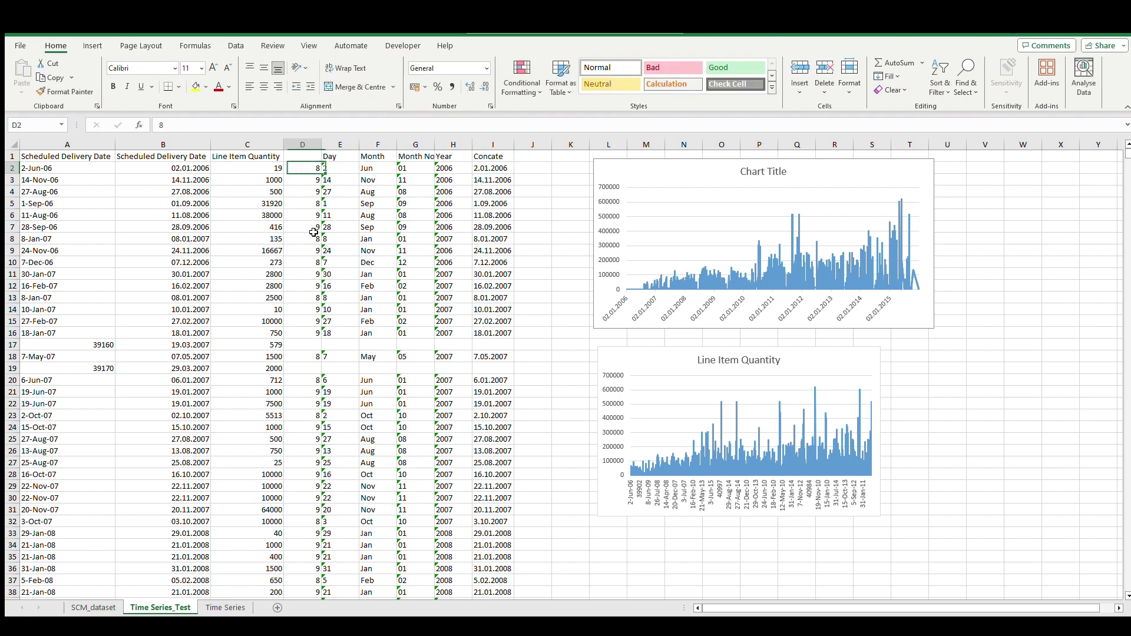
pyautogui.press('Right')
pyautogui.press('Down')
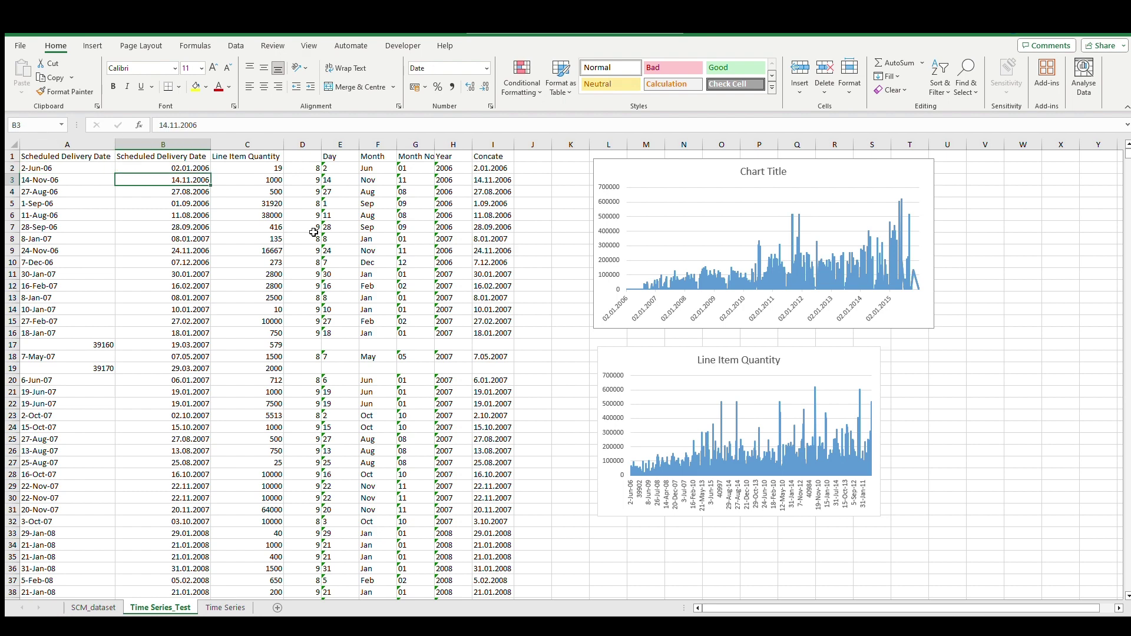
pyautogui.press('Up')
pyautogui.press('Up')
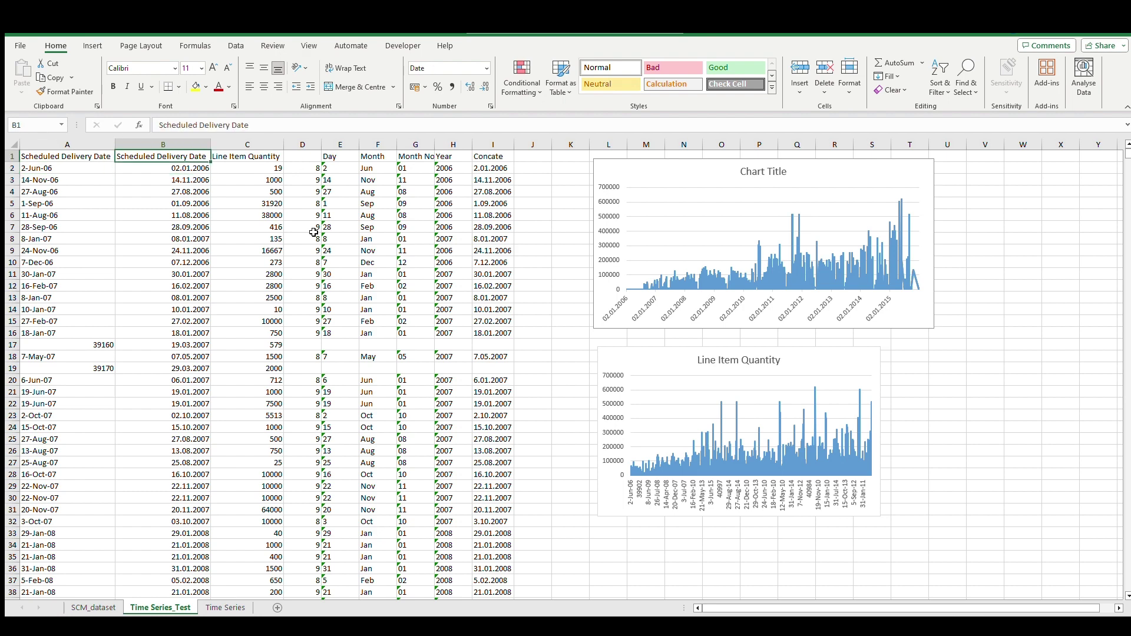